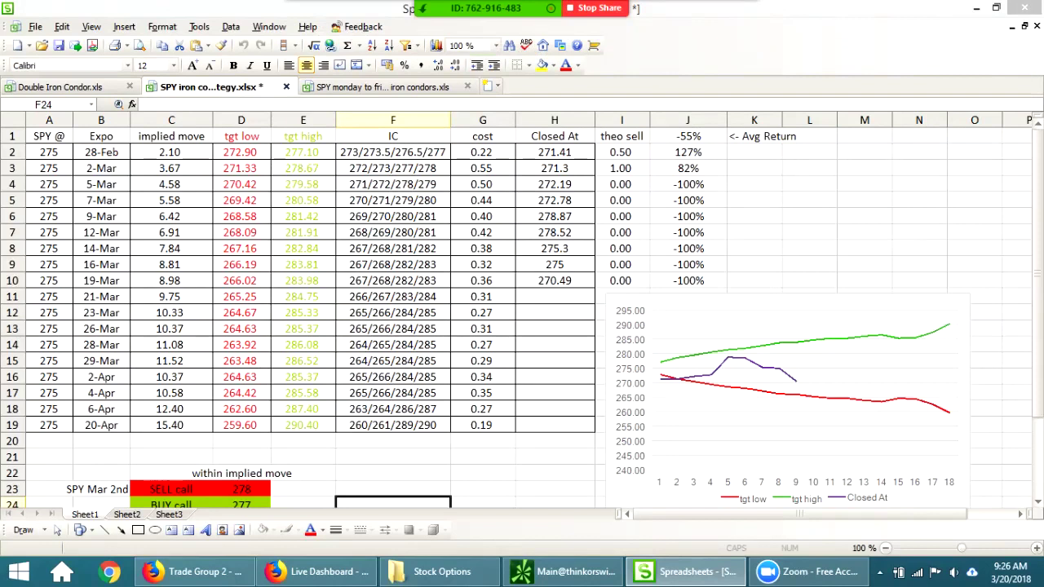
# Switch to the SPY monday to friday iron condors workbook and examine the Mon-Fri average and the move for the week ending 3/16.
pyautogui.click(71, 155)
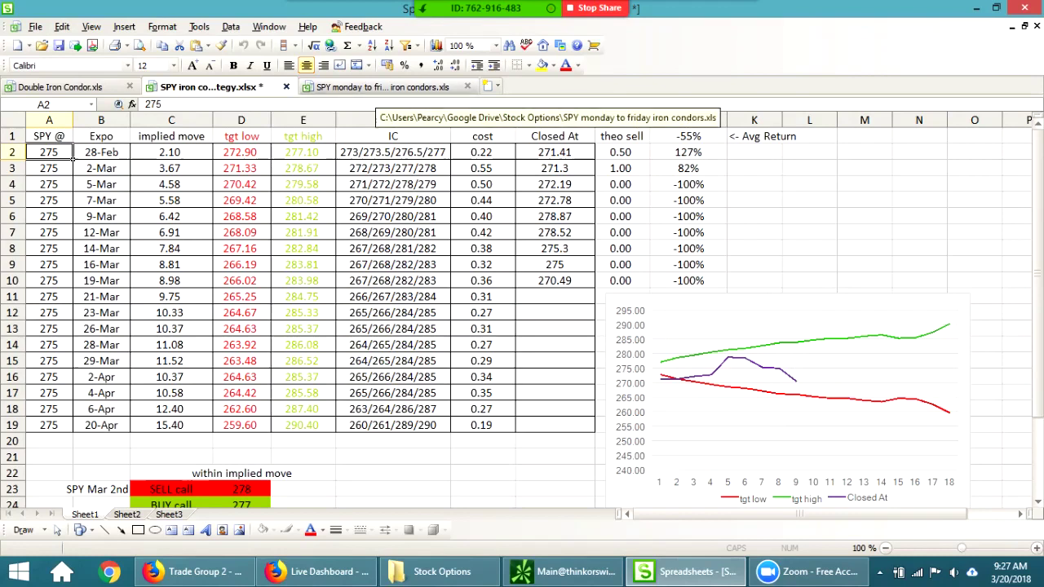
pyautogui.click(381, 86)
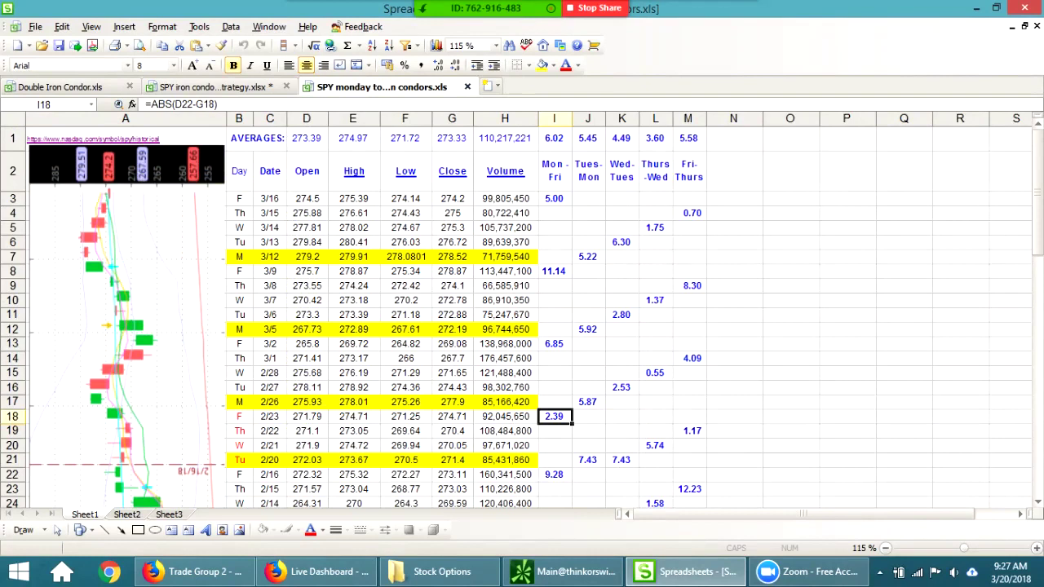
pyautogui.click(269, 198)
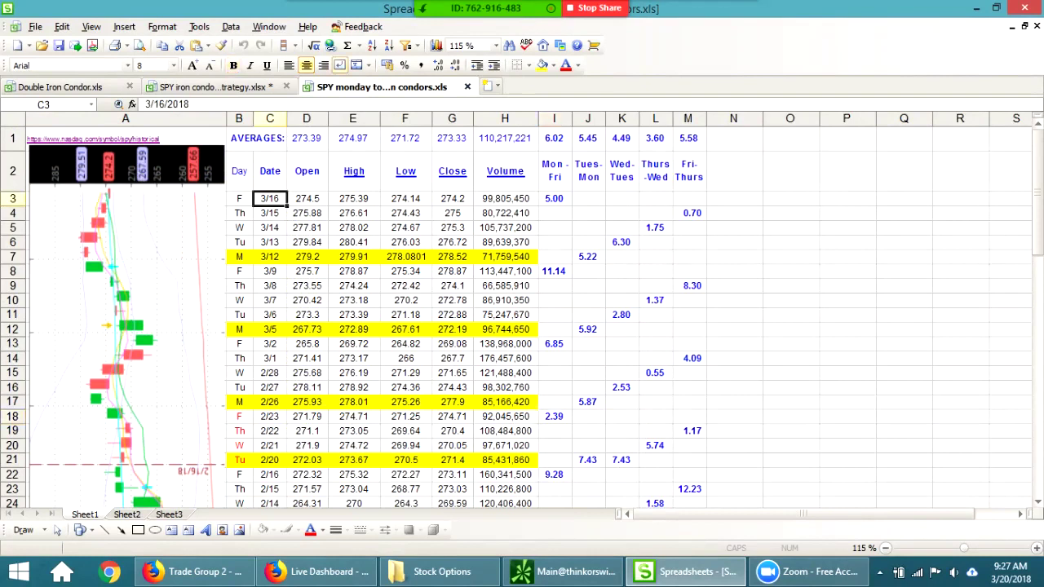
pyautogui.click(238, 256)
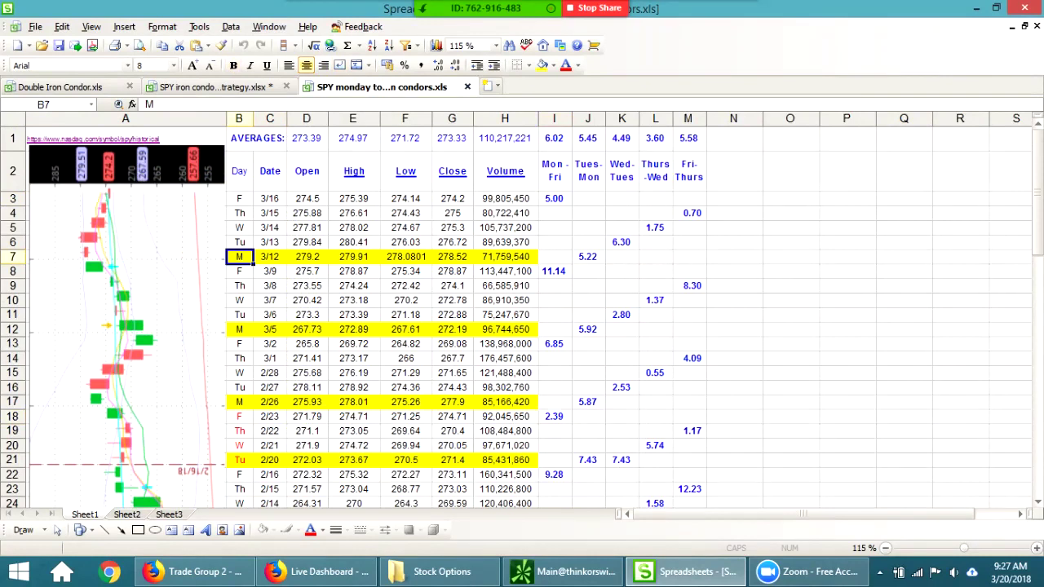
pyautogui.click(554, 170)
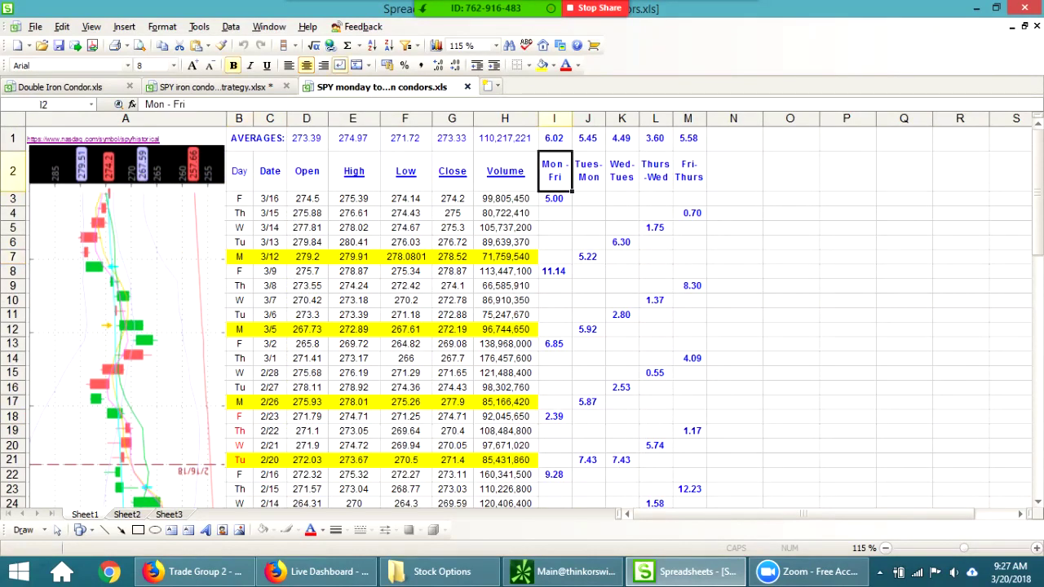
pyautogui.click(554, 137)
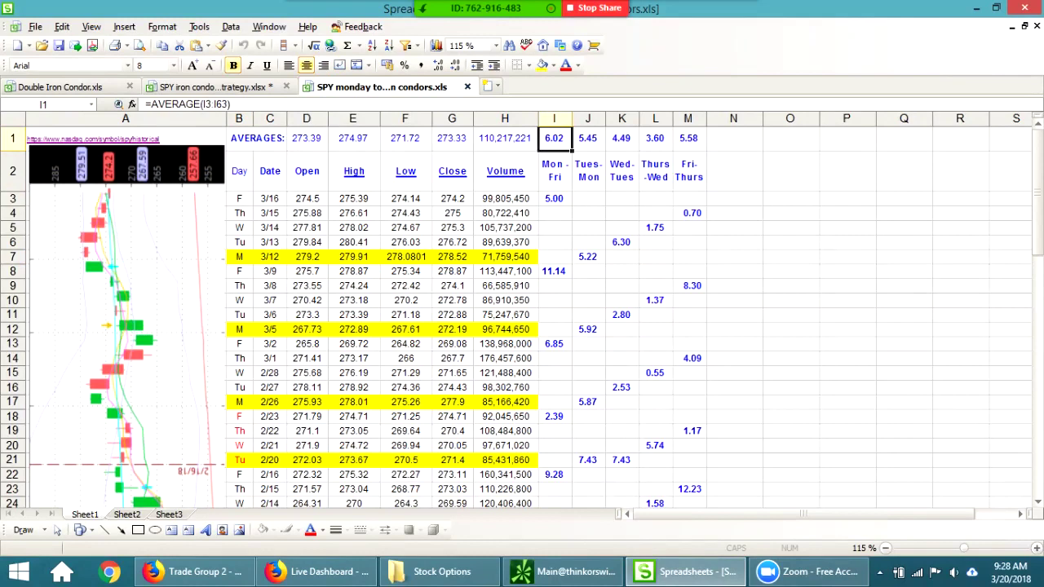
pyautogui.click(553, 198)
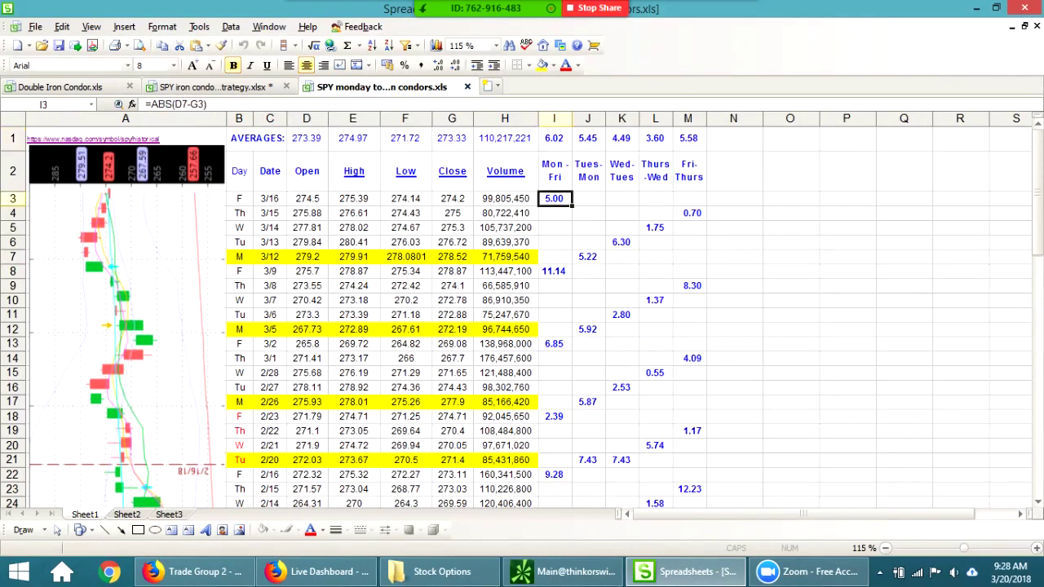
# Compare the Mon-Fri move of the shortened week ending 2/23 with the surrounding weeks and the 3/16 entry.
pyautogui.click(553, 416)
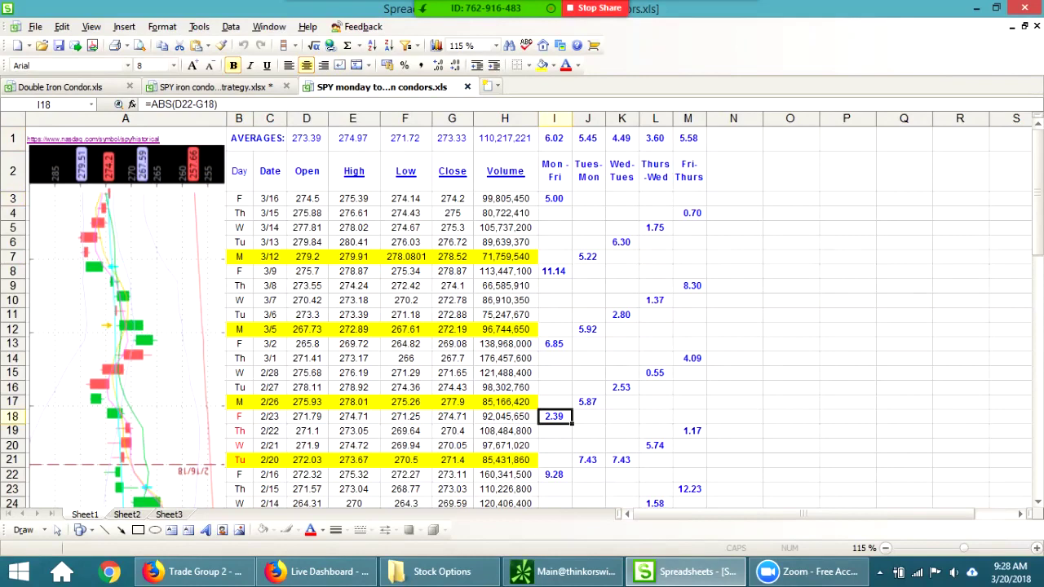
pyautogui.scroll(-3, 522, 318)
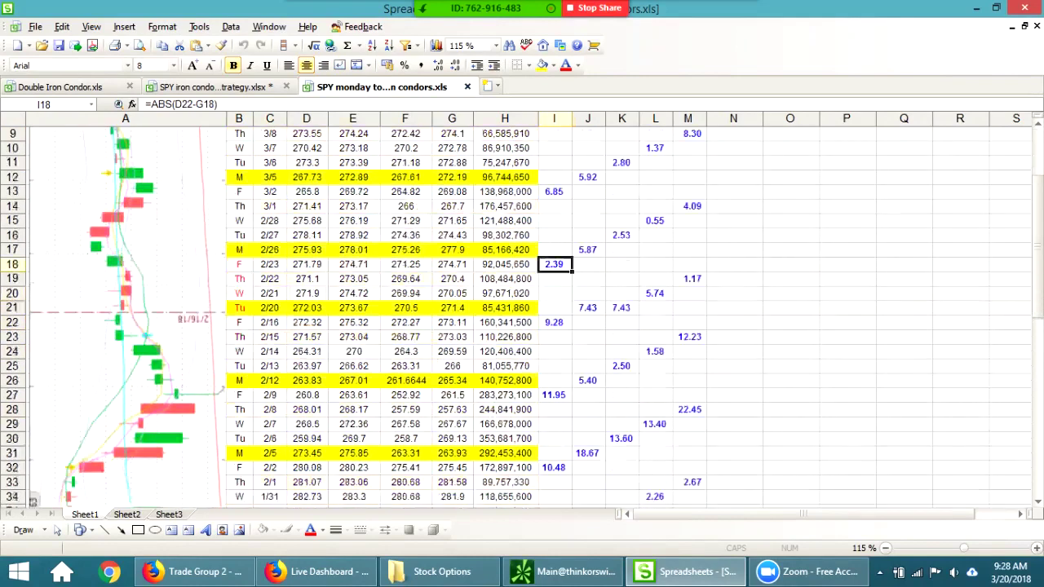
pyautogui.scroll(-1, 522, 318)
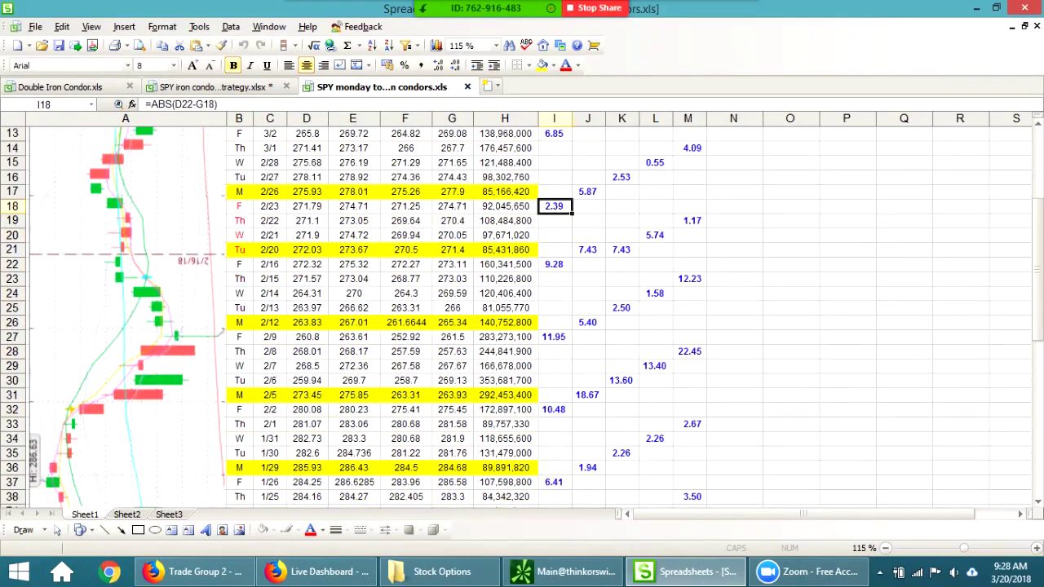
pyautogui.scroll(4, 522, 318)
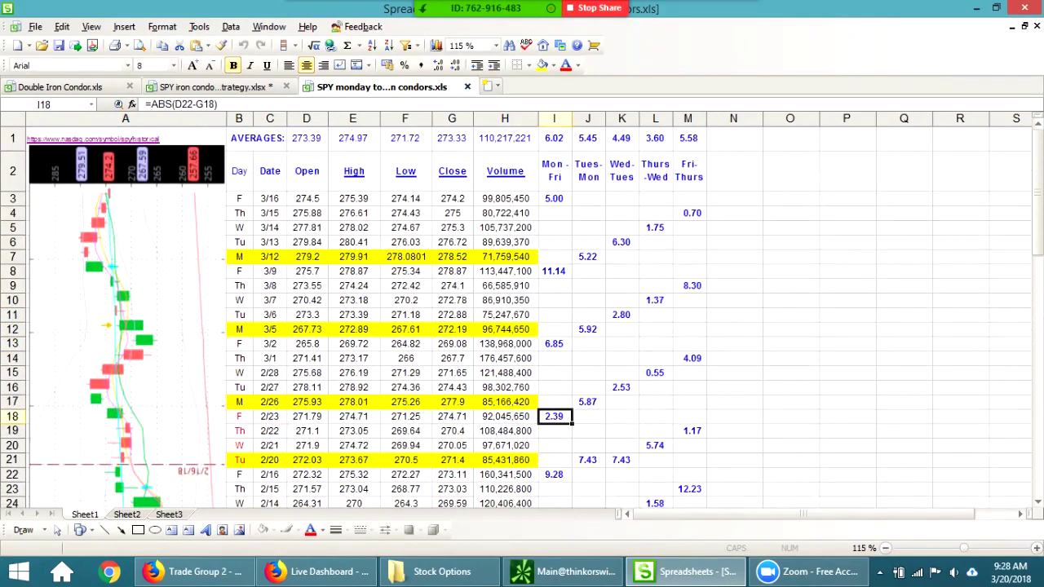
pyautogui.click(239, 474)
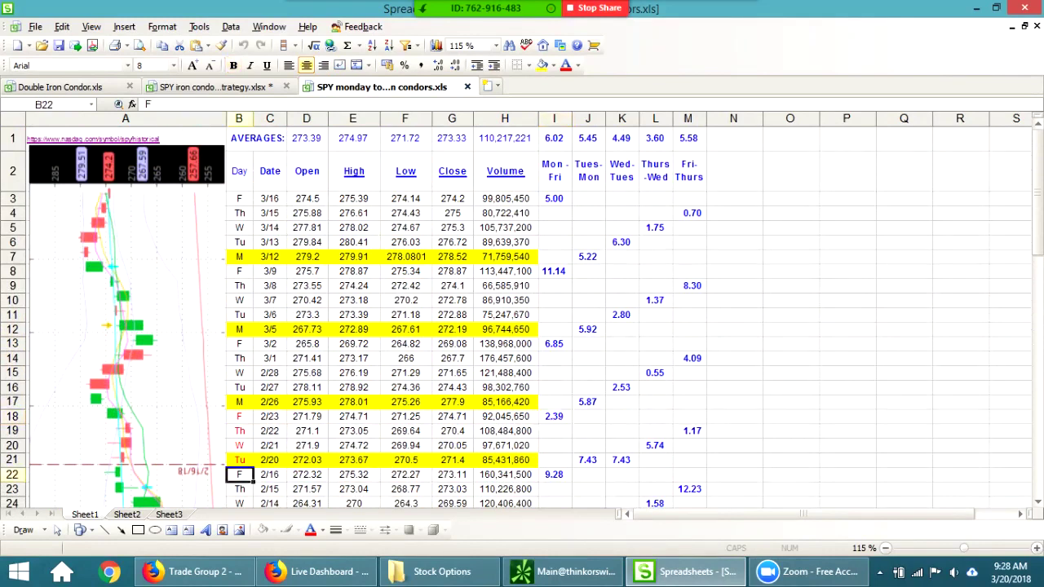
pyautogui.click(239, 416)
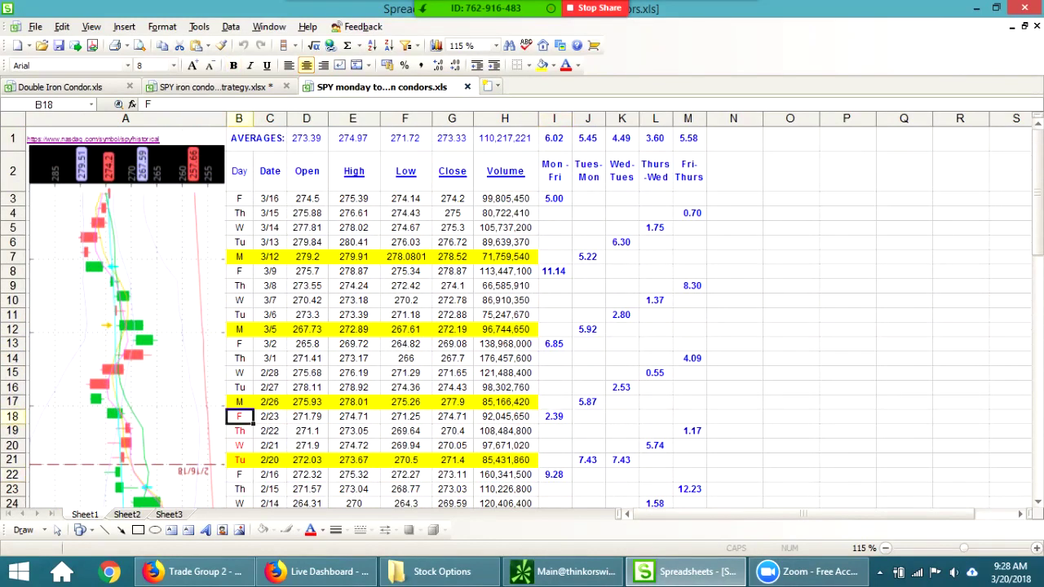
pyautogui.click(553, 416)
pyautogui.click(554, 198)
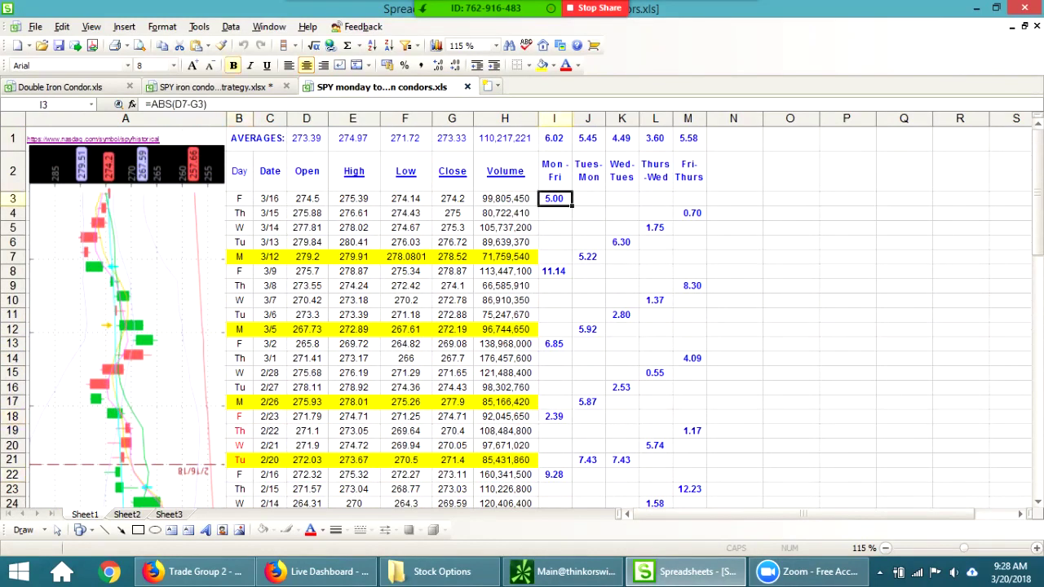
# Review the older Mon-Fri moves back to the 12/18 row, including the week ending 1/12.
pyautogui.scroll(-5, 554, 199)
pyautogui.scroll(-4, 220, 361)
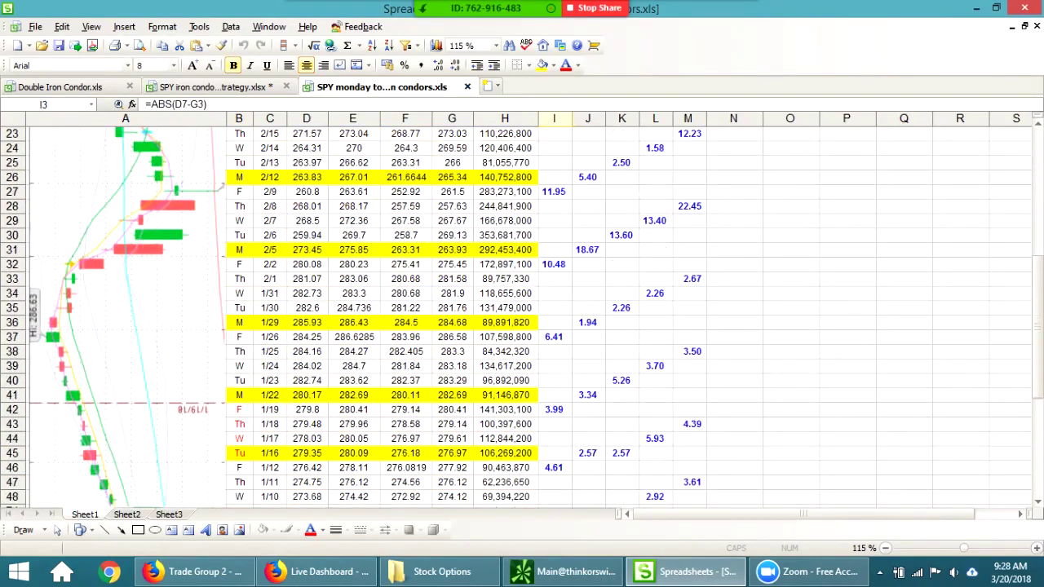
pyautogui.click(553, 467)
pyautogui.scroll(-3, 554, 468)
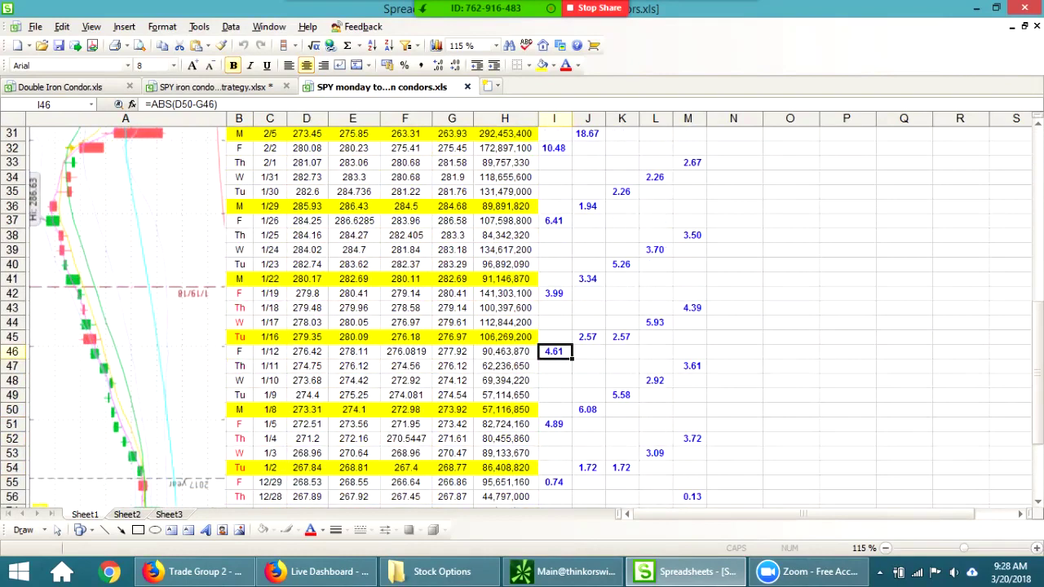
pyautogui.scroll(-2, 521, 318)
pyautogui.scroll(-1, 522, 318)
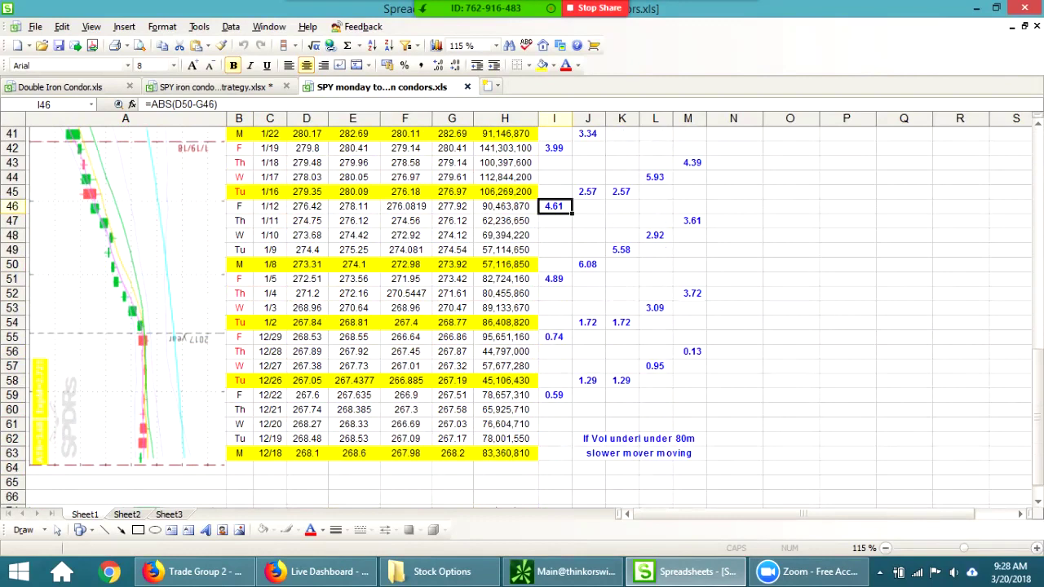
pyautogui.scroll(13, 522, 318)
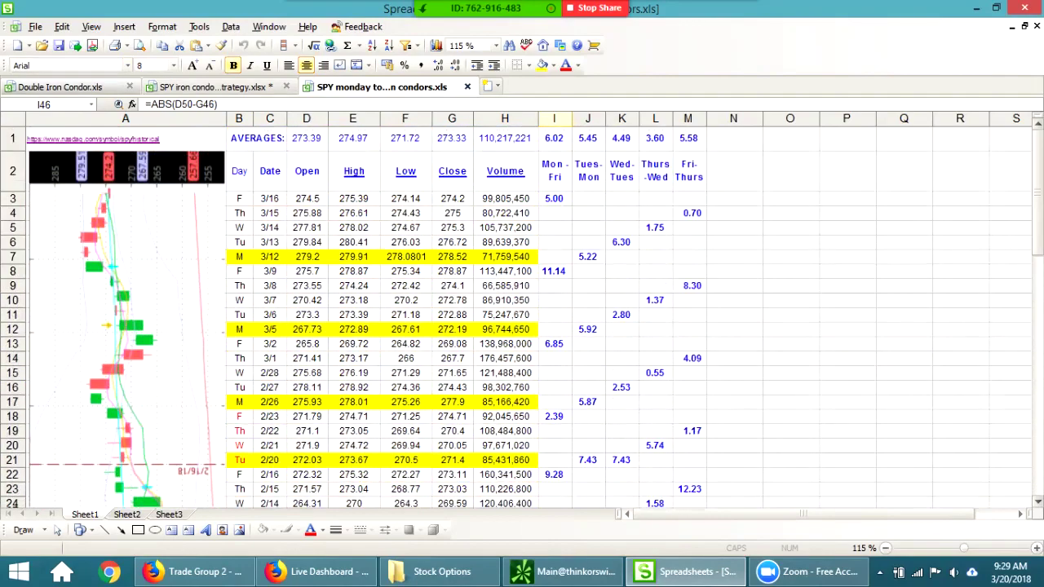
# Switch to the Double Iron Condor workbook and examine the inside condor's SPY price and put sell strike and the outside condor's credit.
pyautogui.click(65, 86)
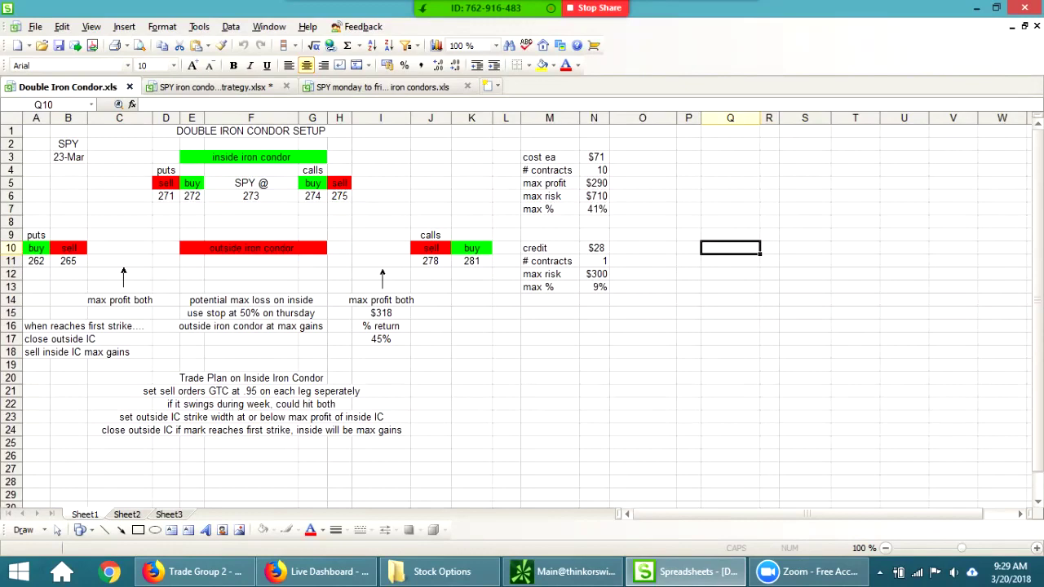
pyautogui.click(250, 196)
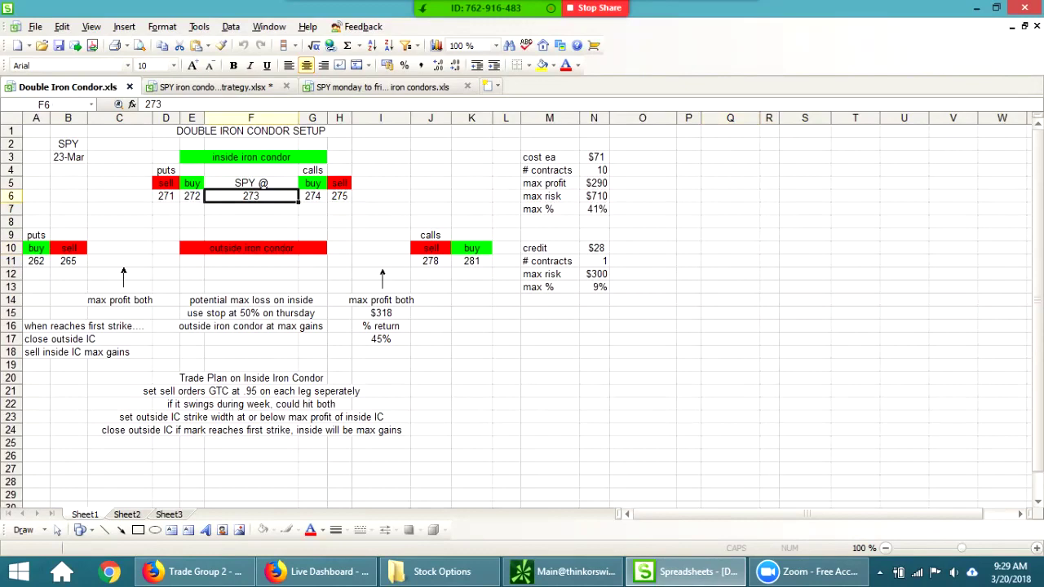
pyautogui.click(166, 196)
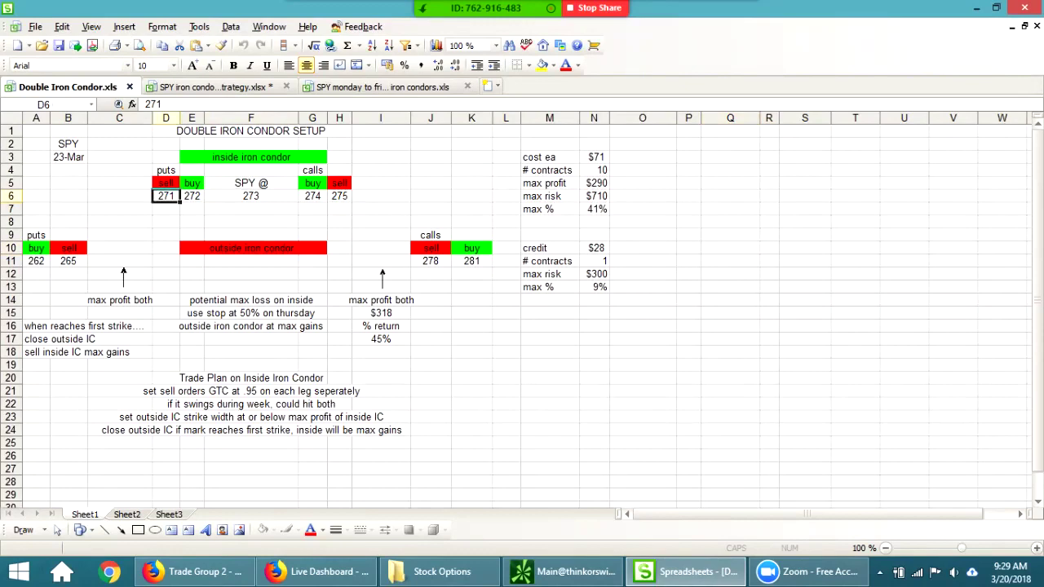
pyautogui.click(250, 196)
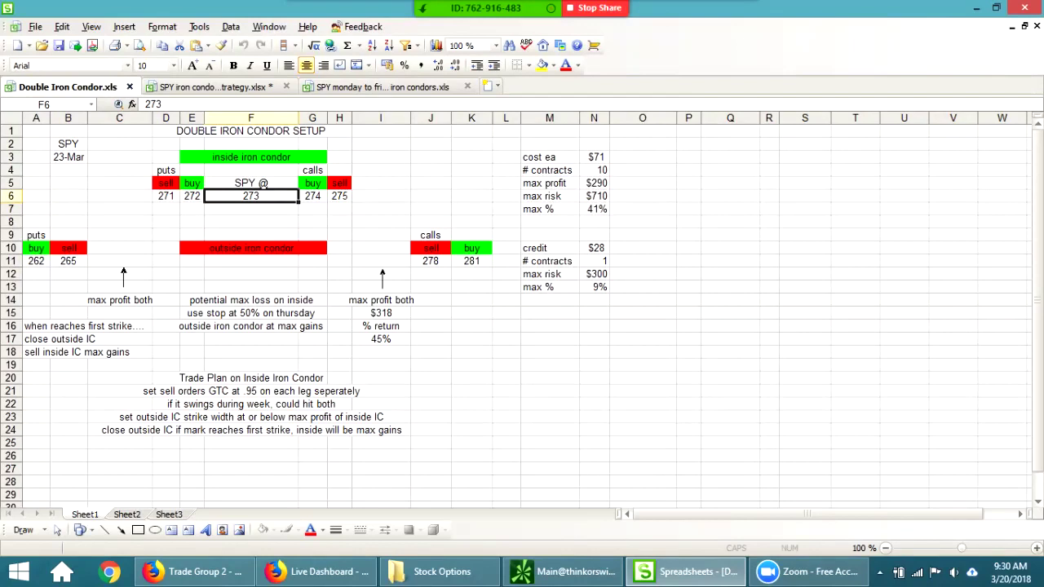
pyautogui.click(593, 248)
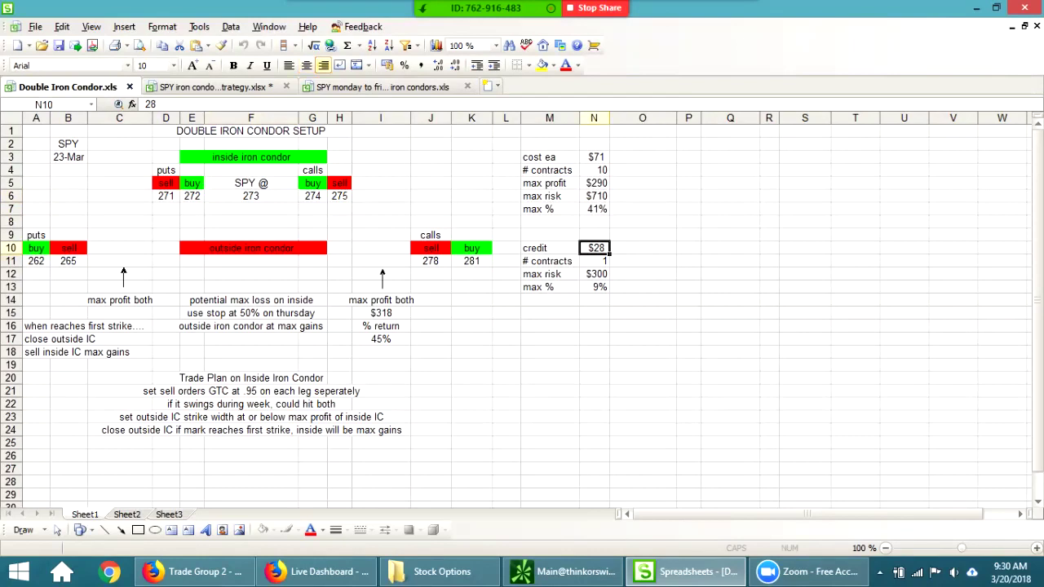
pyautogui.click(262, 184)
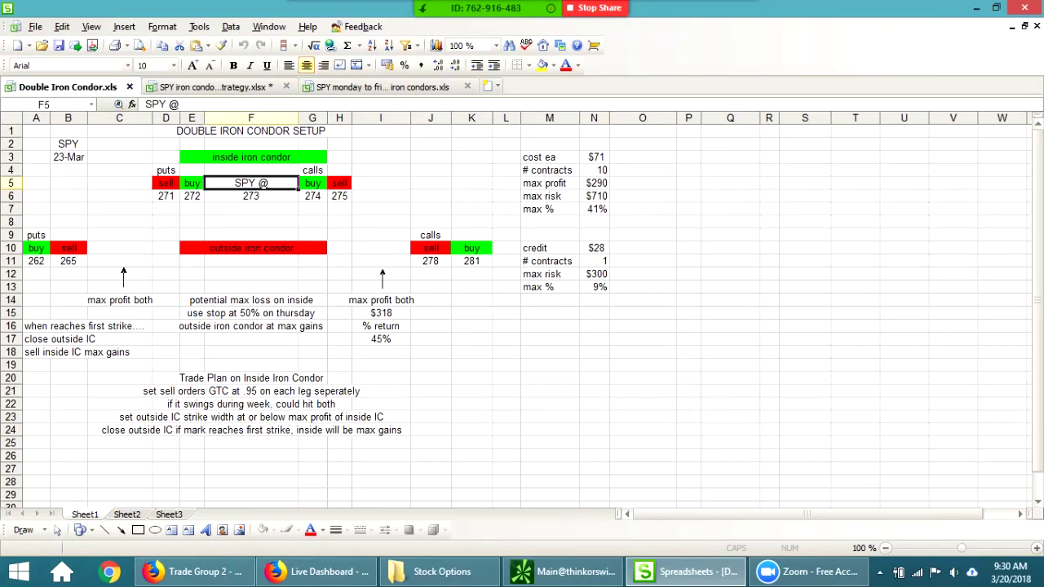
pyautogui.click(594, 248)
pyautogui.click(263, 184)
pyautogui.click(381, 183)
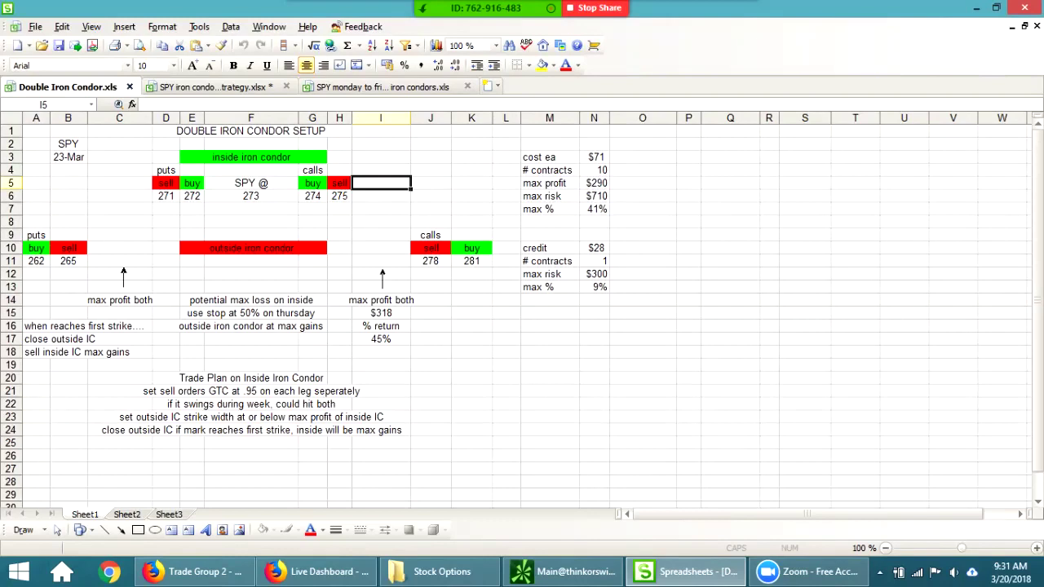
# Examine the inside condor's max profit and max risk formulas together with the combined max profit and % return.
pyautogui.click(594, 182)
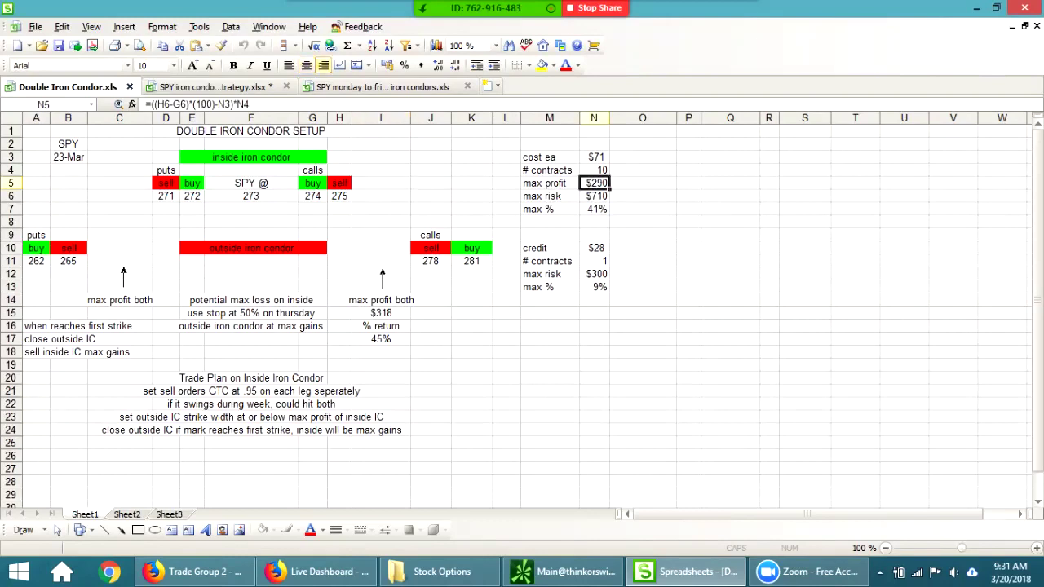
pyautogui.click(381, 313)
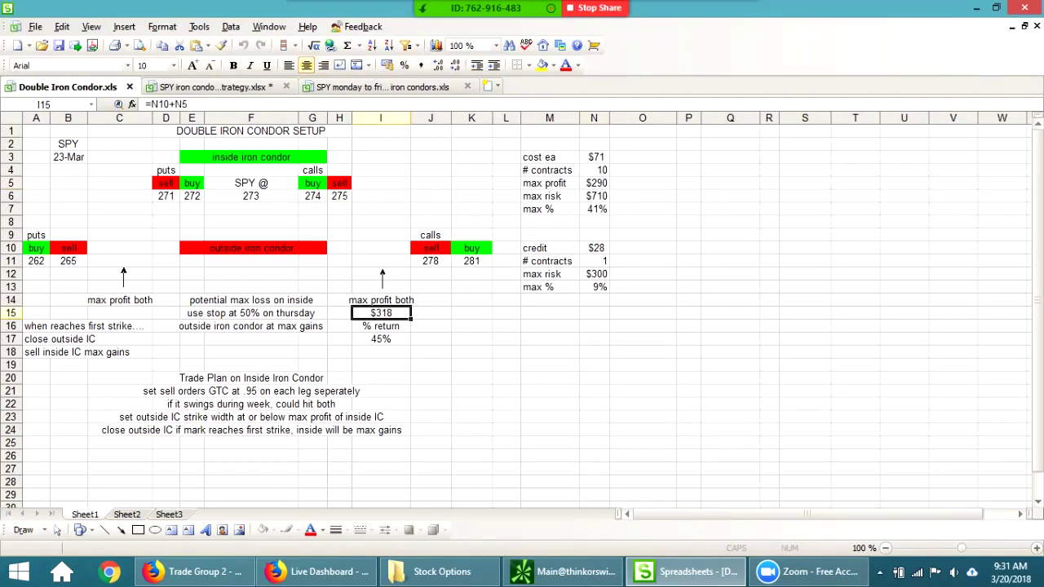
pyautogui.click(594, 196)
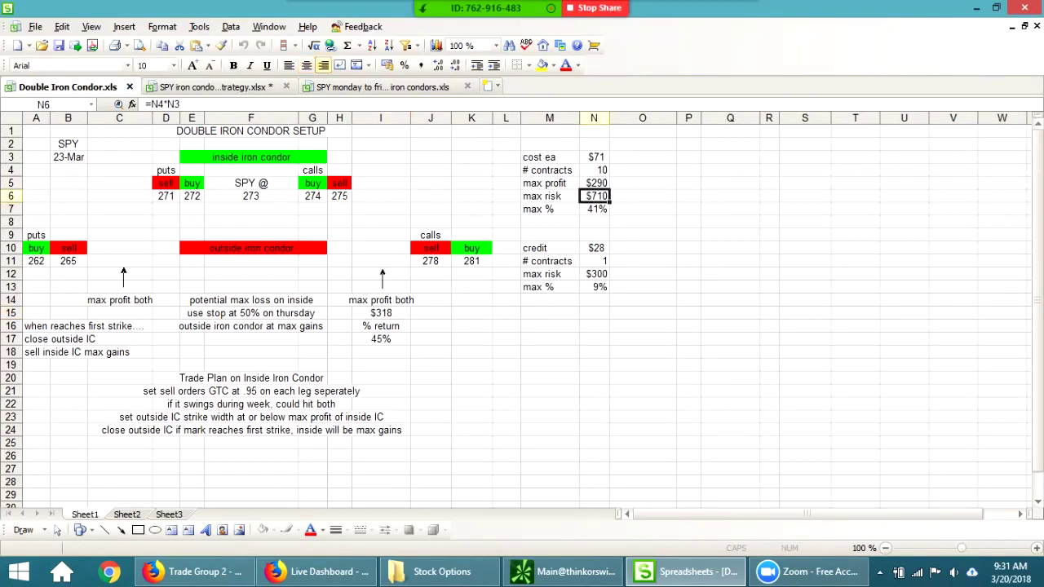
pyautogui.click(381, 339)
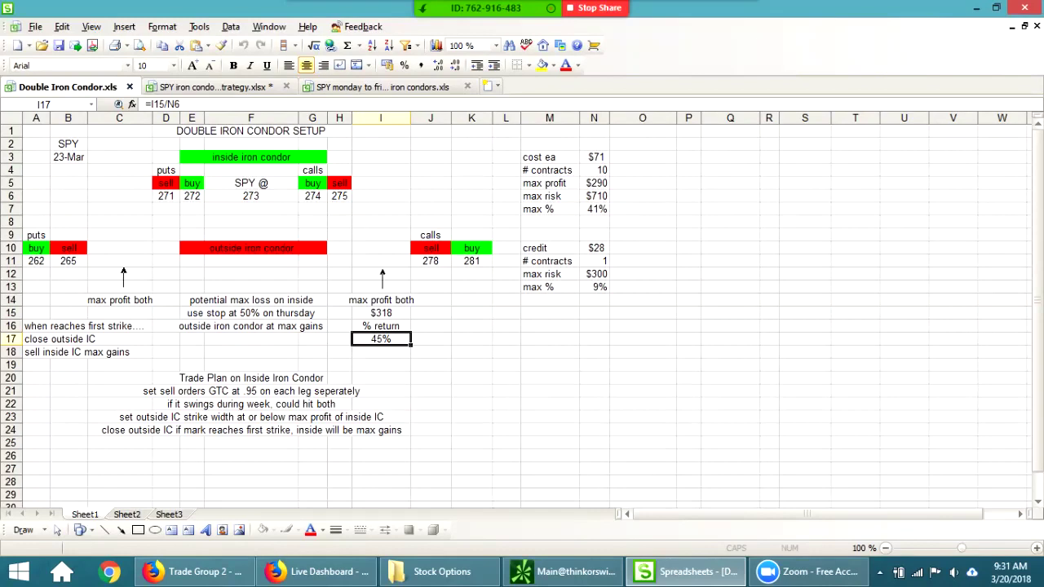
# Compare the outside iron condor's credit and max risk with the inside iron condor's max profit.
pyautogui.click(593, 248)
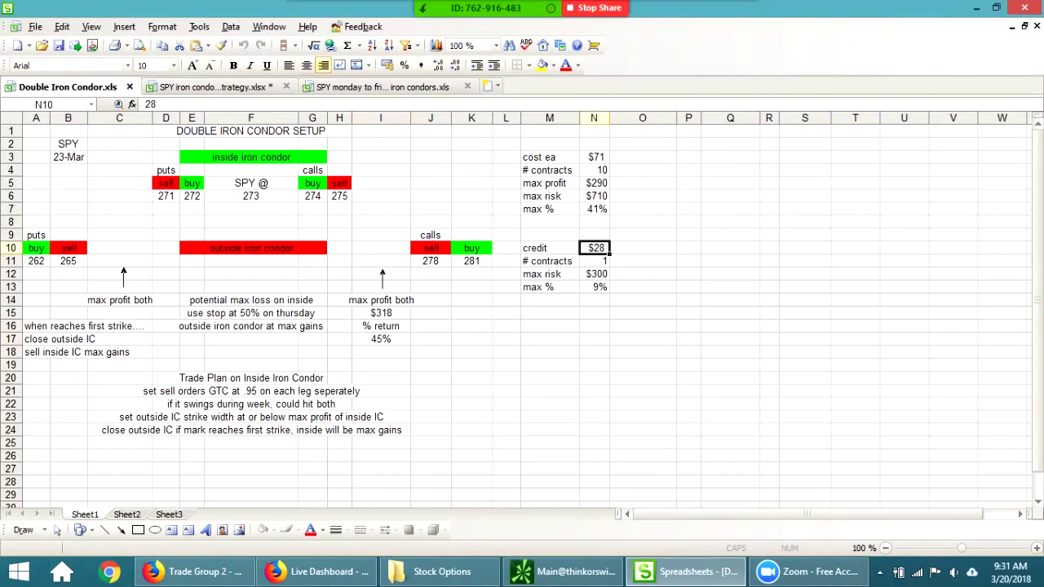
pyautogui.click(505, 183)
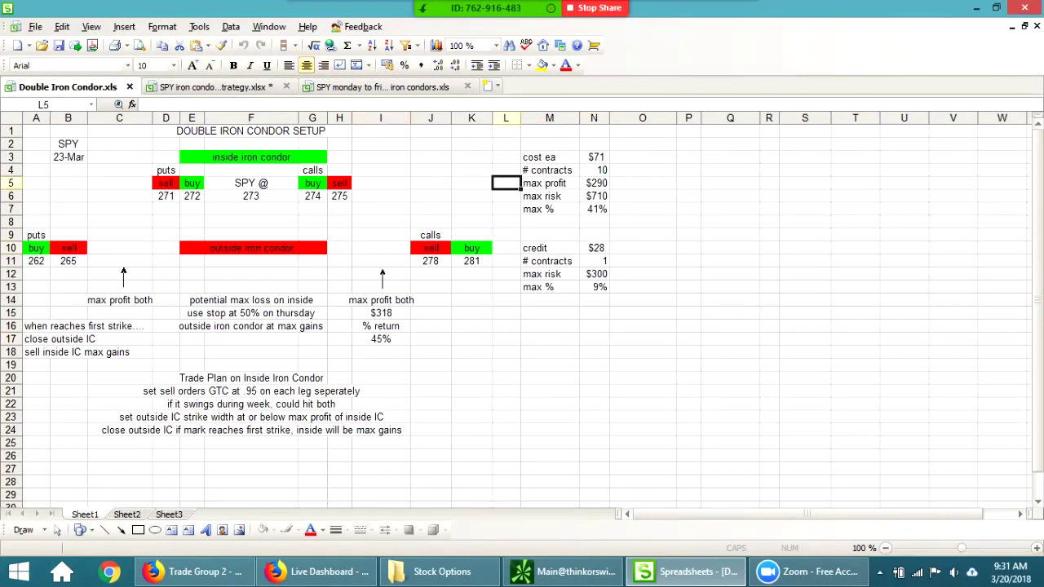
pyautogui.click(594, 274)
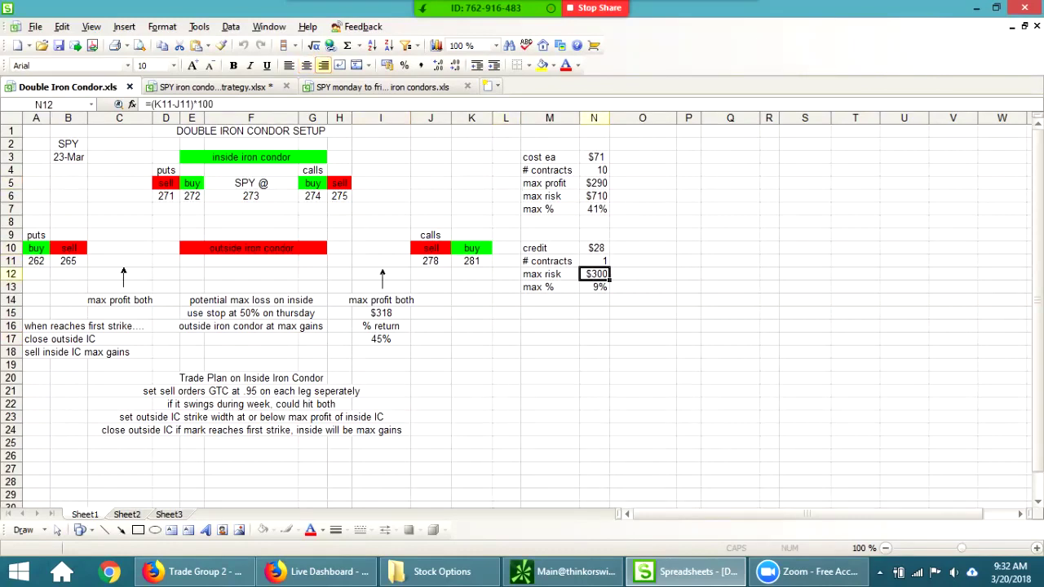
pyautogui.click(594, 183)
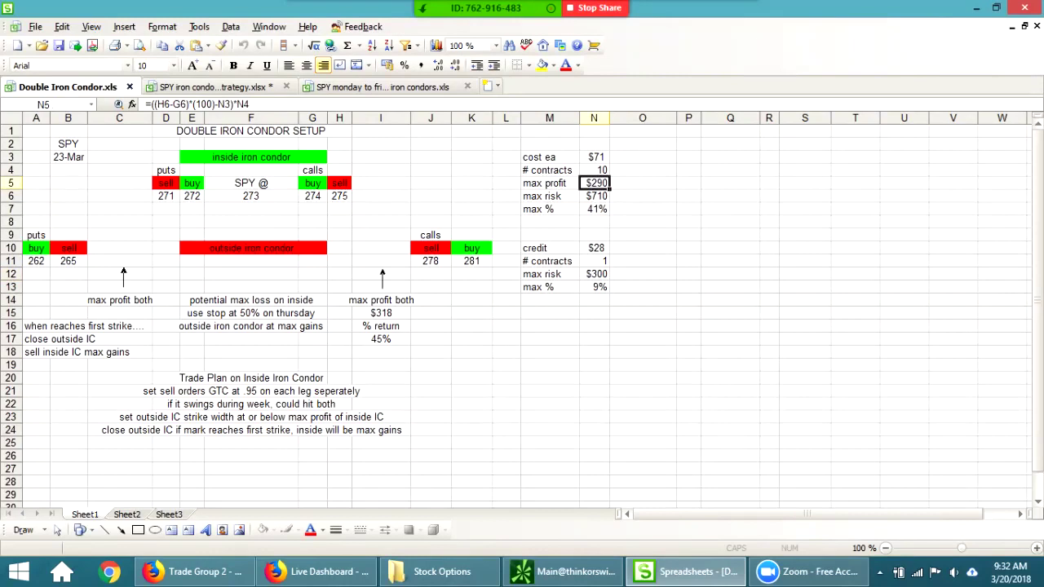
pyautogui.click(593, 247)
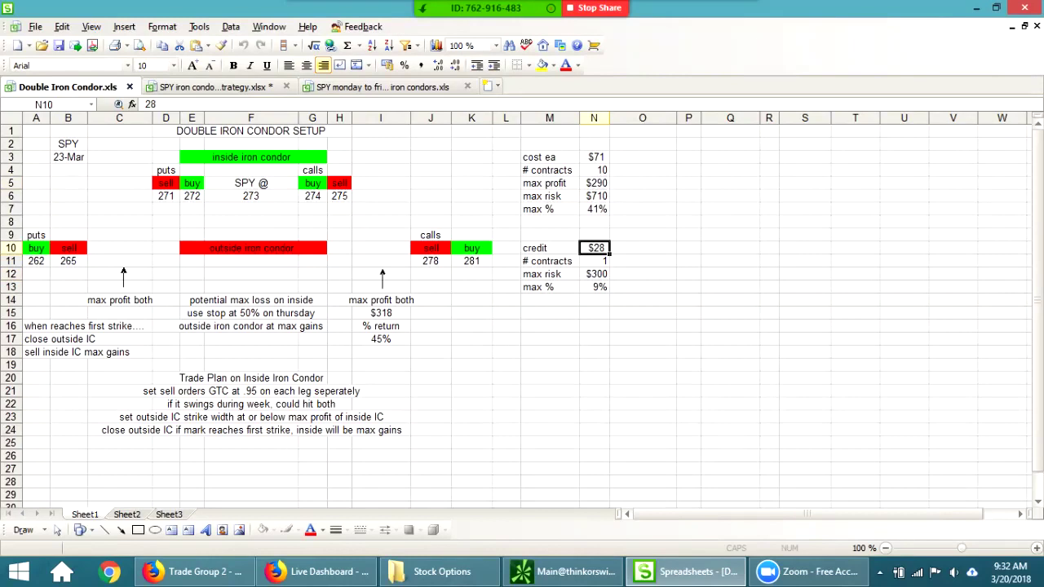
pyautogui.click(594, 183)
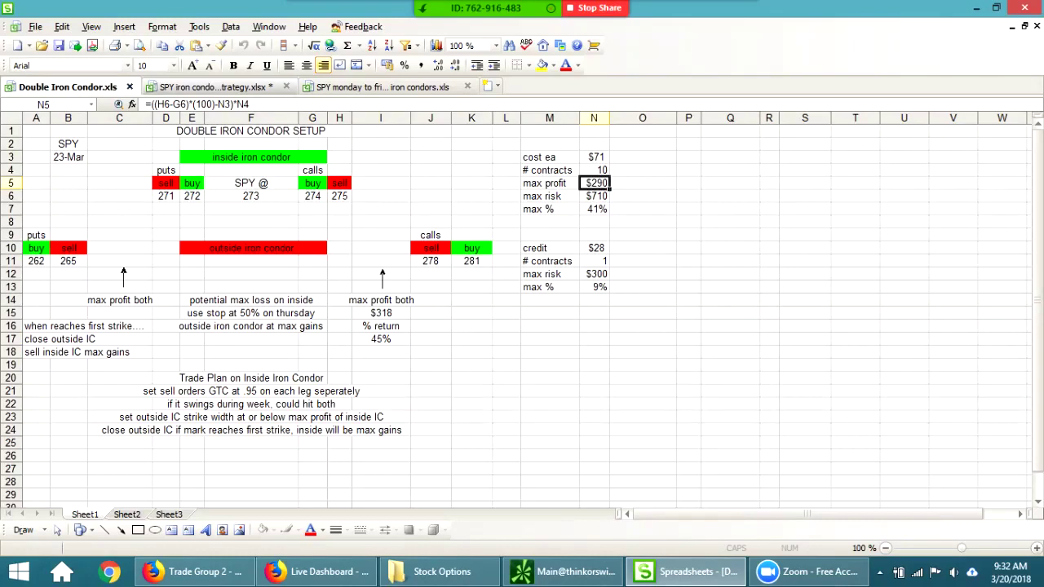
# Review the SPY Monday-to-Friday and iron condor strategy workbooks, and return to the Double Iron Condor workbook to examine the outside condor's call sell leg.
pyautogui.hotkey('ctrl', 'Tab')
pyautogui.hotkey('ctrl', 'Tab')
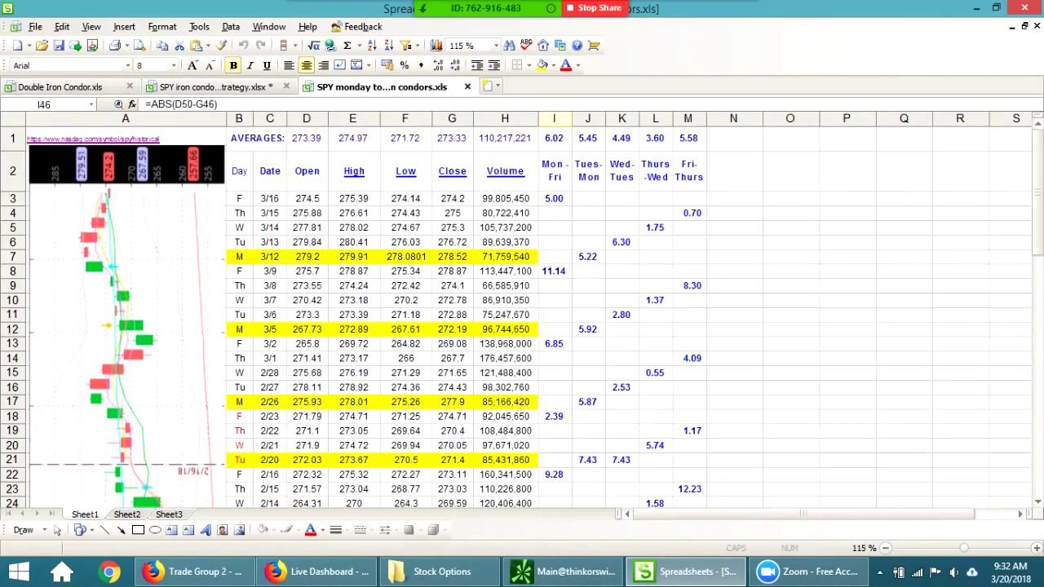
pyautogui.hotkey('ctrl', 'shift', 'Tab')
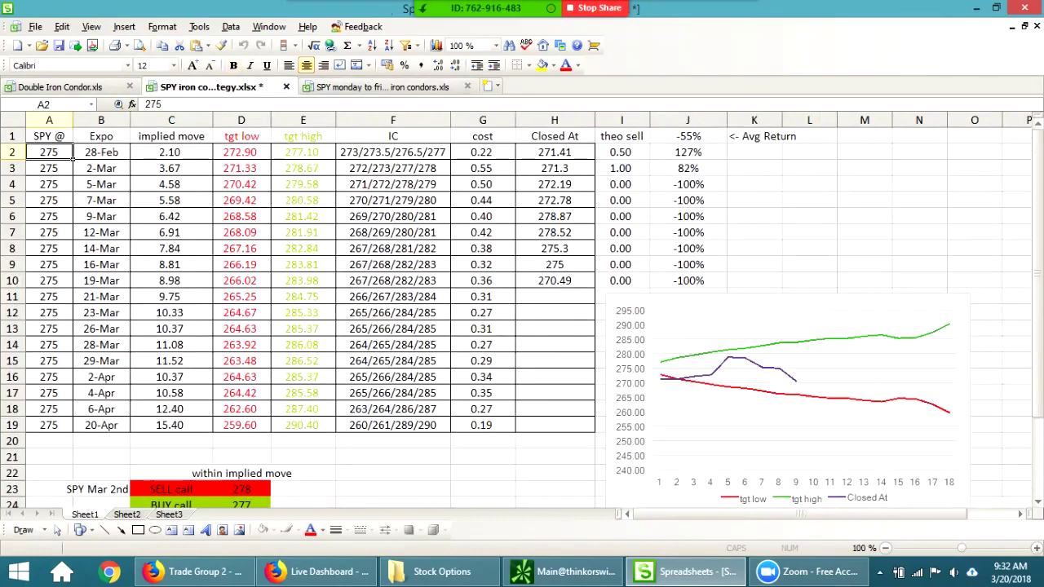
pyautogui.hotkey('ctrl', 'shift', 'Tab')
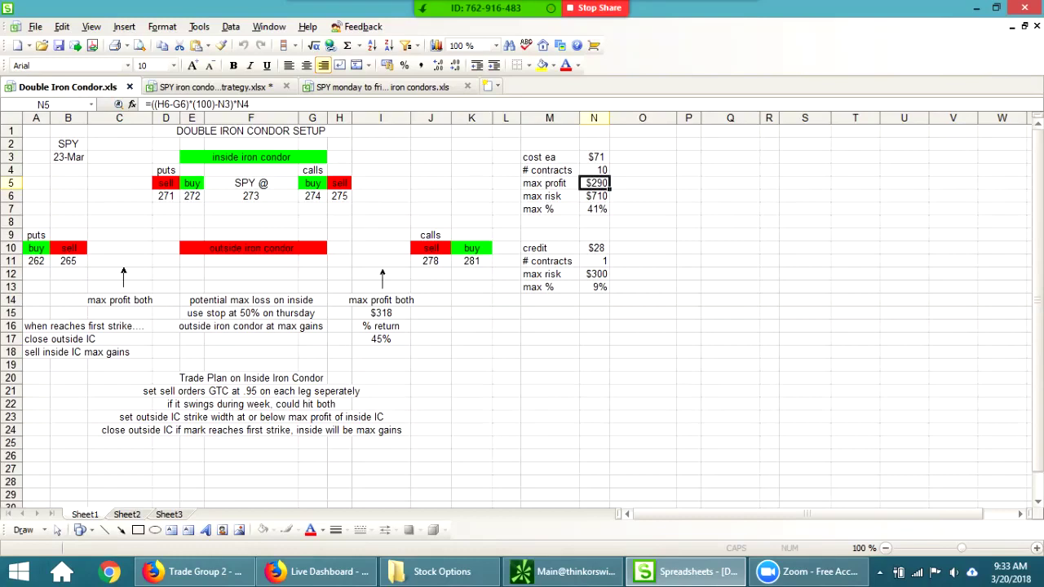
pyautogui.click(431, 248)
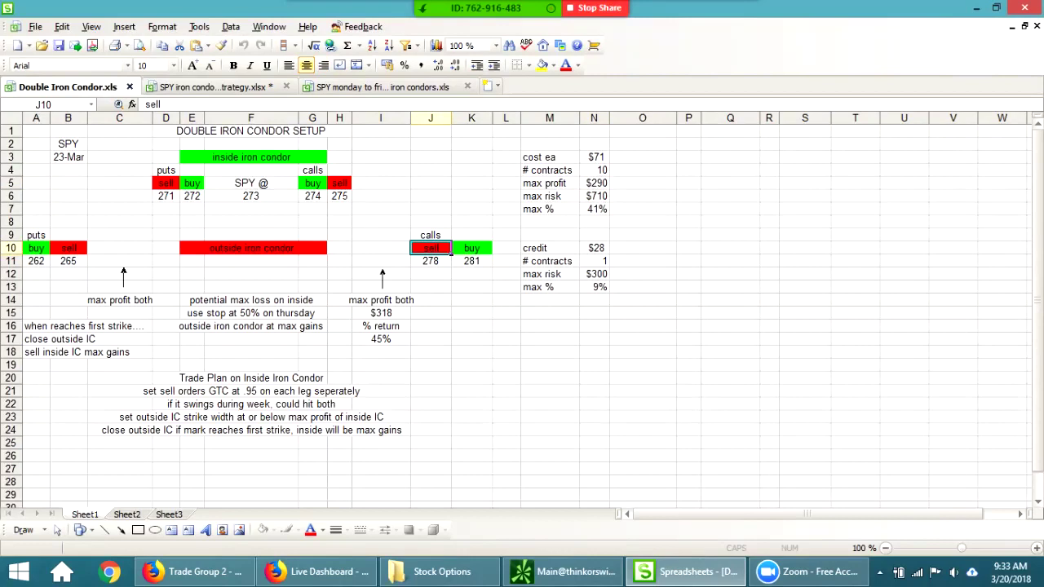
# Switch to thinkorswim and examine the SPY daily chart's recent candles against the shaded green and red price zones.
pyautogui.click(571, 571)
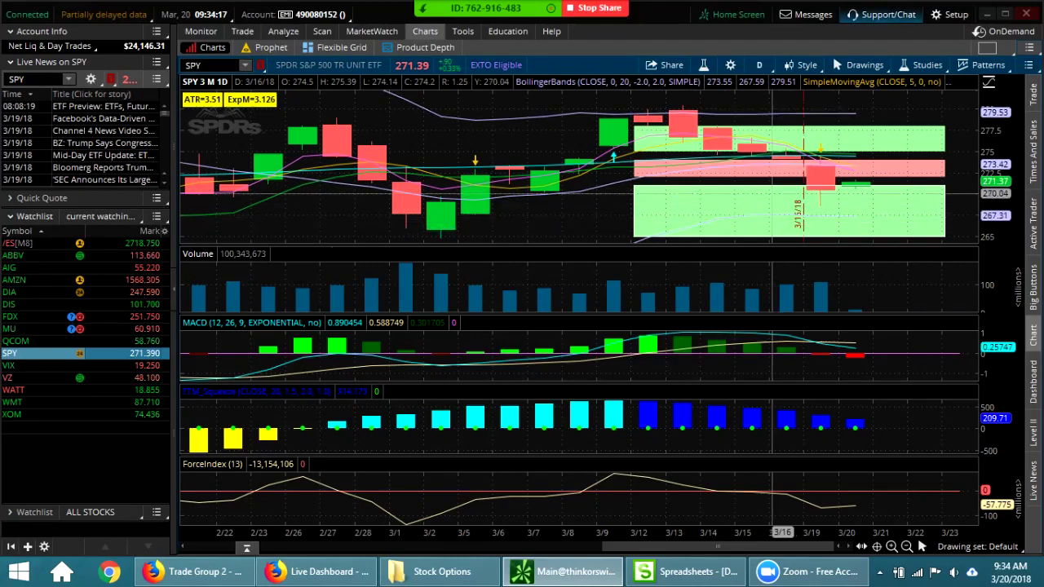
pyautogui.moveTo(777, 208)
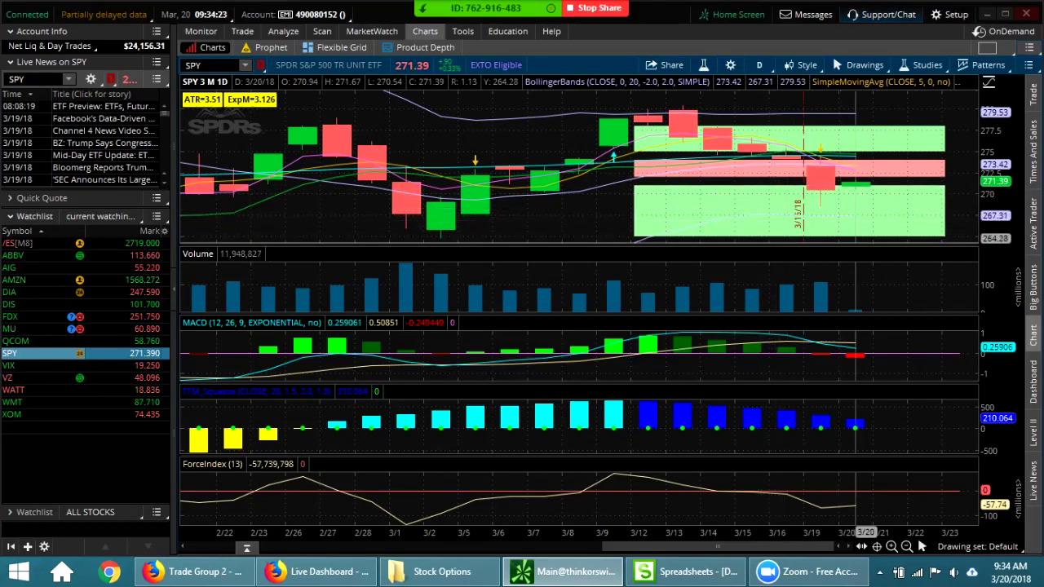
pyautogui.moveTo(808, 199)
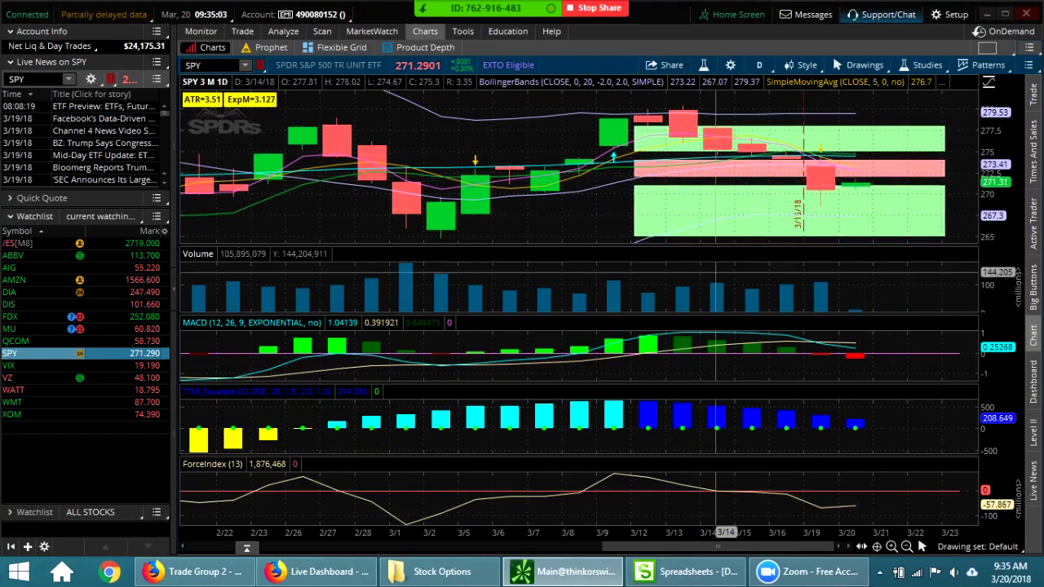
pyautogui.moveTo(595, 8)
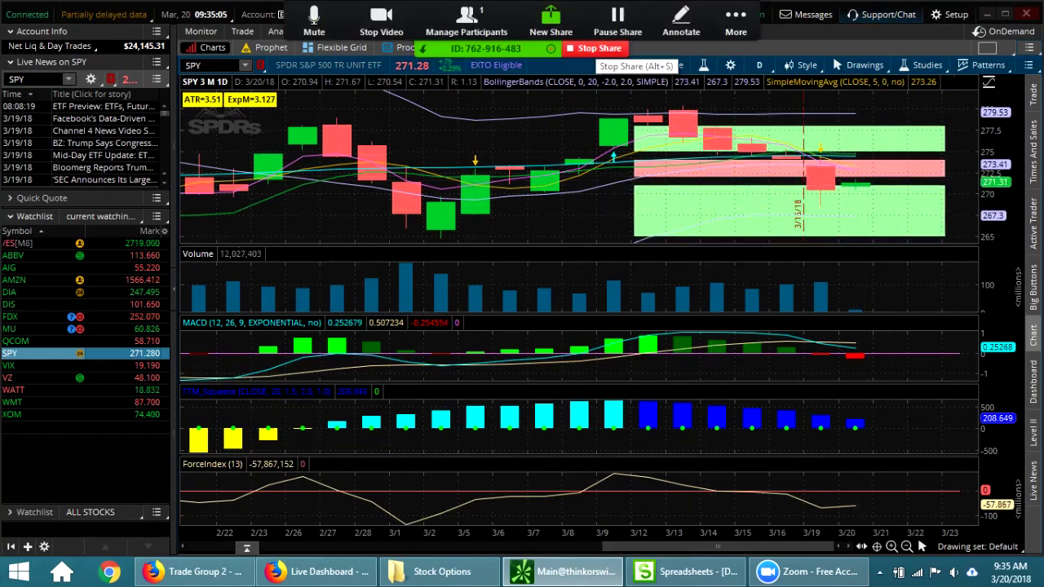